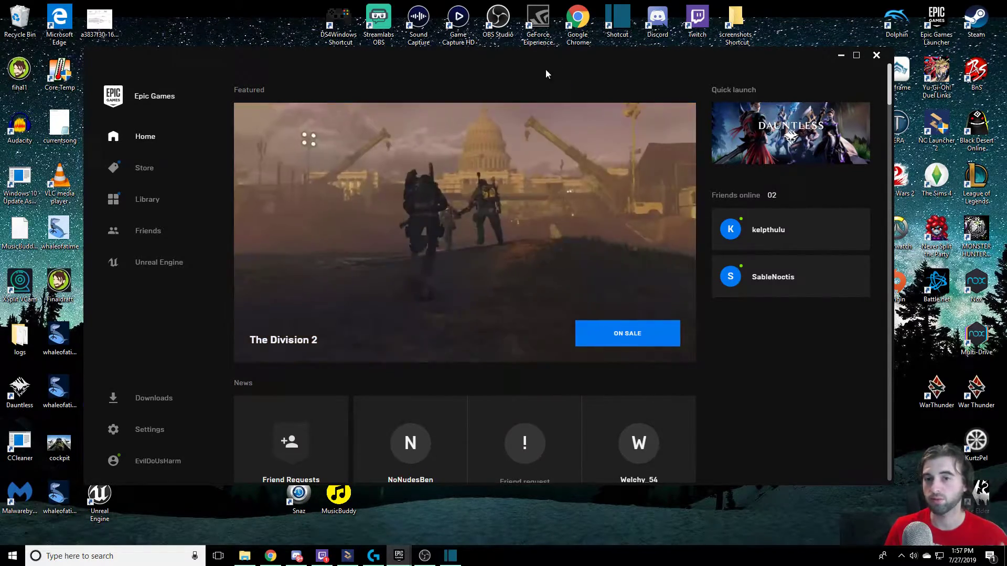
Go to the Unreal Engine section of the Epic Games Launcher to reach the Paragon: Agora and Monolith page.
click(155, 262)
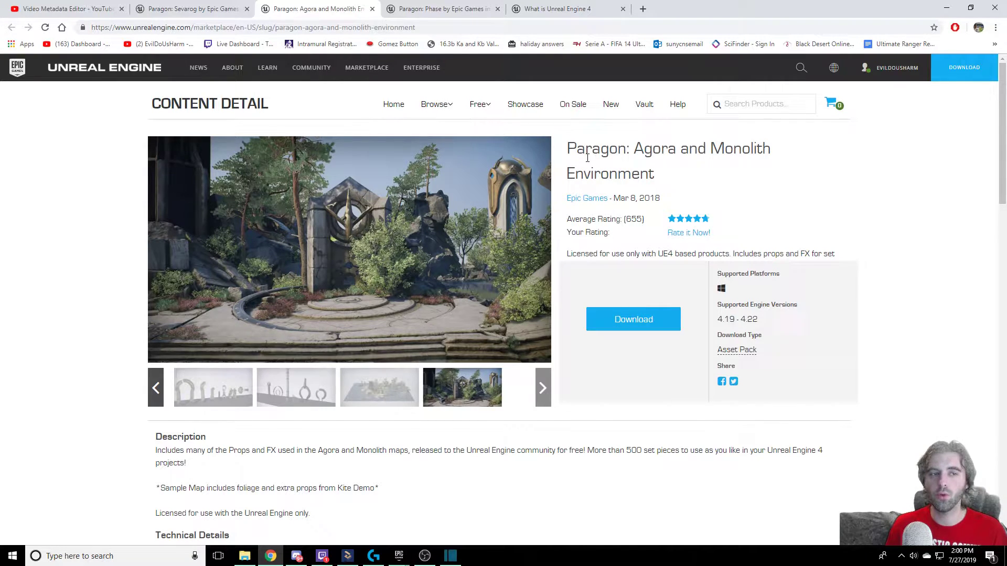
Review the Paragon: Agora and Monolith and Paragon: Phase pages, then return to the launcher vault.
drag(567, 155, 703, 180)
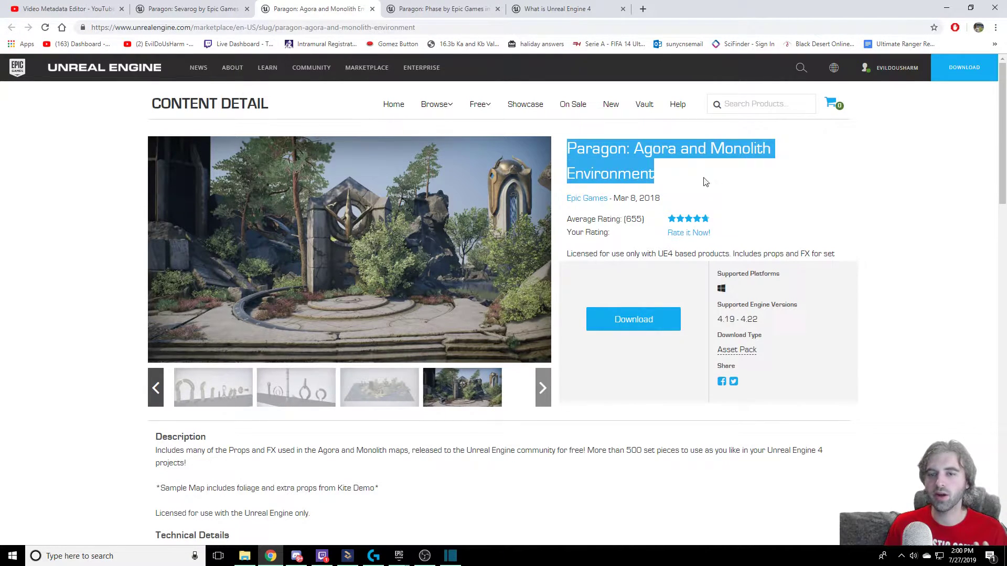
click(661, 182)
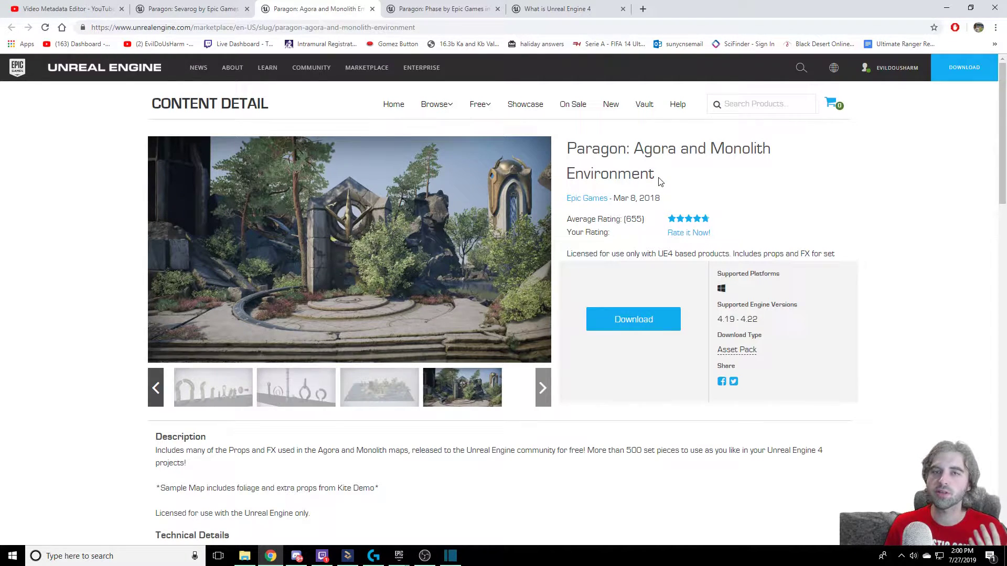
click(445, 8)
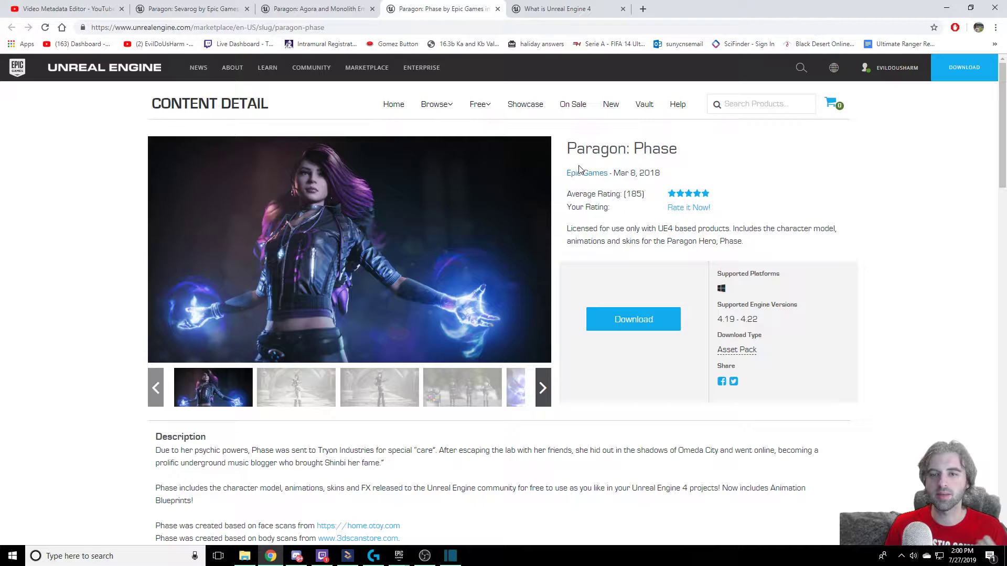
drag(568, 151, 681, 152)
click(699, 180)
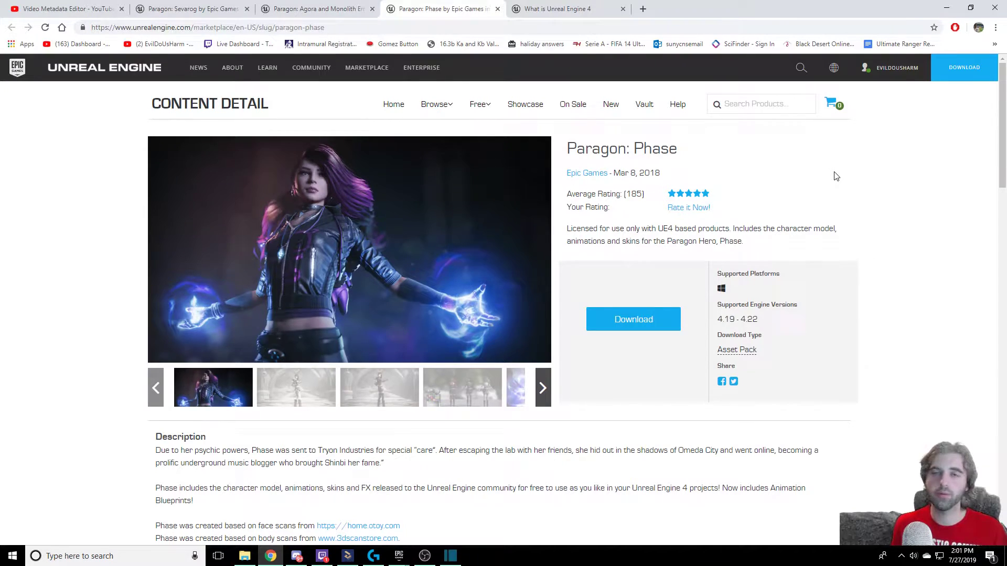
key(alt+Tab)
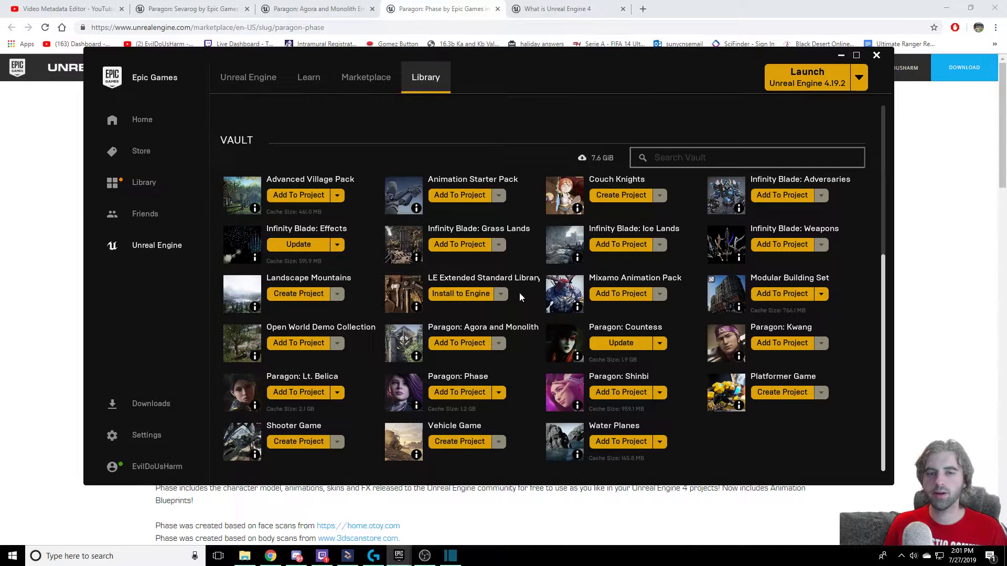
Launch Unreal Engine 4.22.3 from the Library's Engine Versions.
scroll(518, 288, up, 5)
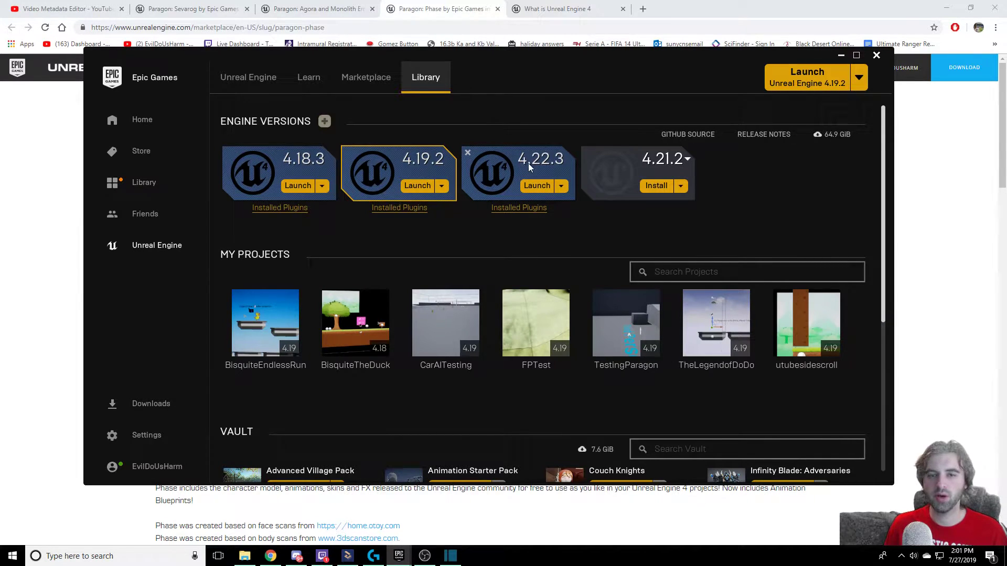
click(538, 186)
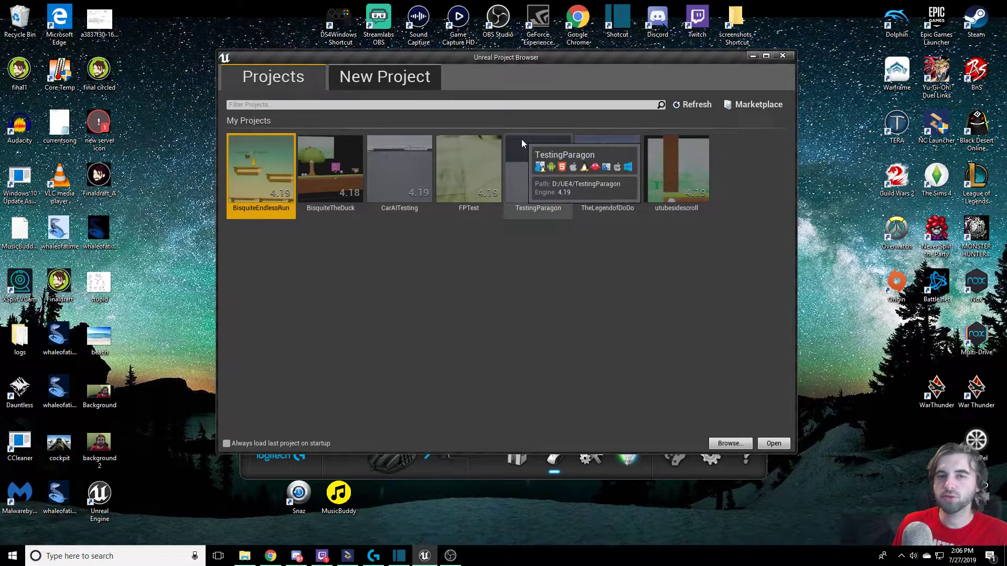
Create a Third Person project named Youtube3D with Scalable 3D or 2D quality and starter content.
click(365, 83)
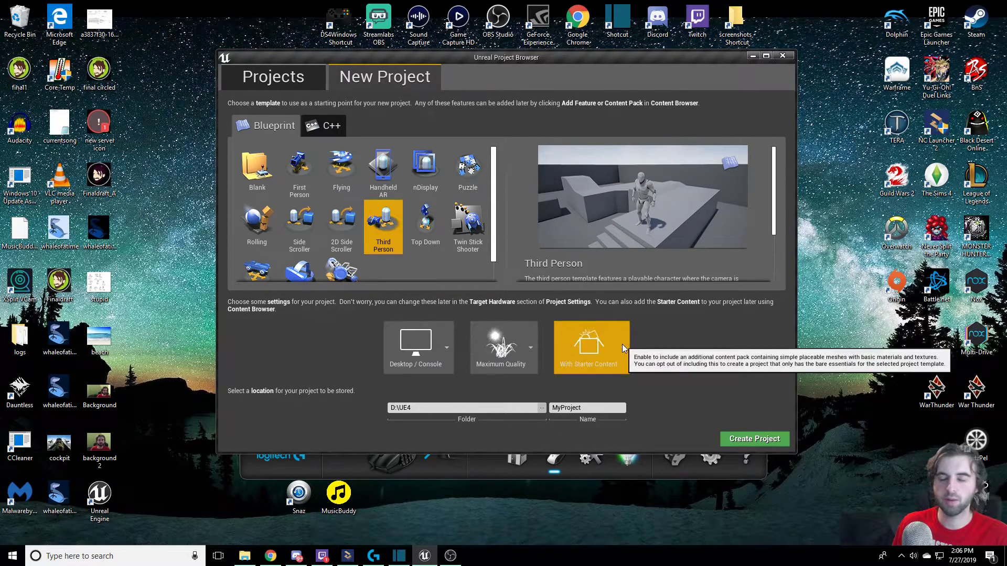
click(415, 344)
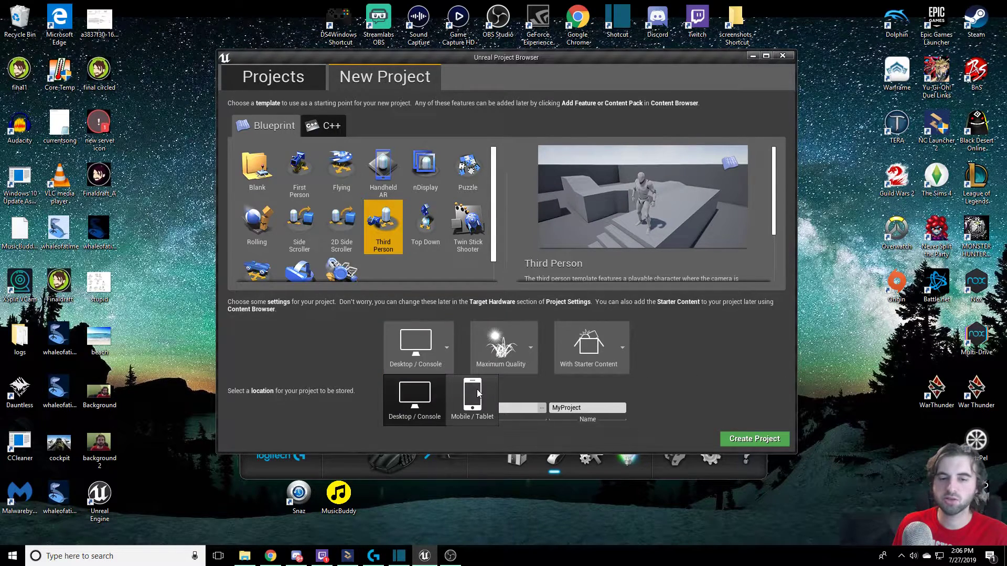
click(357, 359)
click(529, 347)
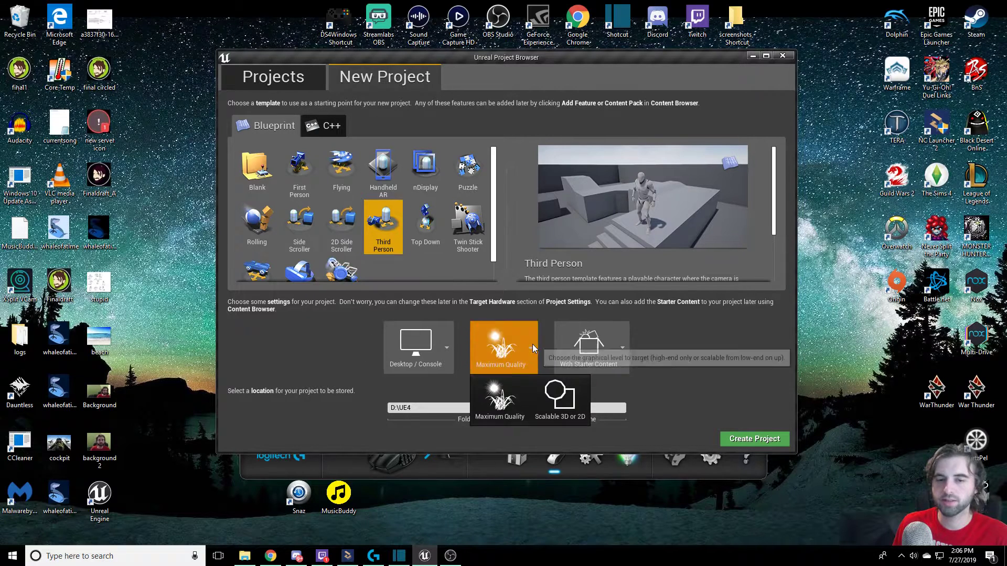
click(560, 407)
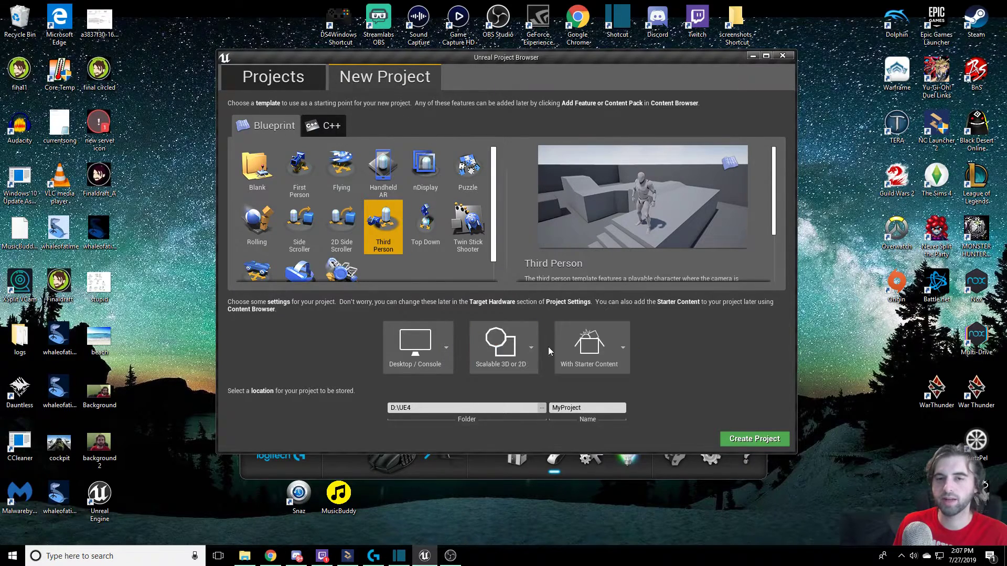
click(528, 349)
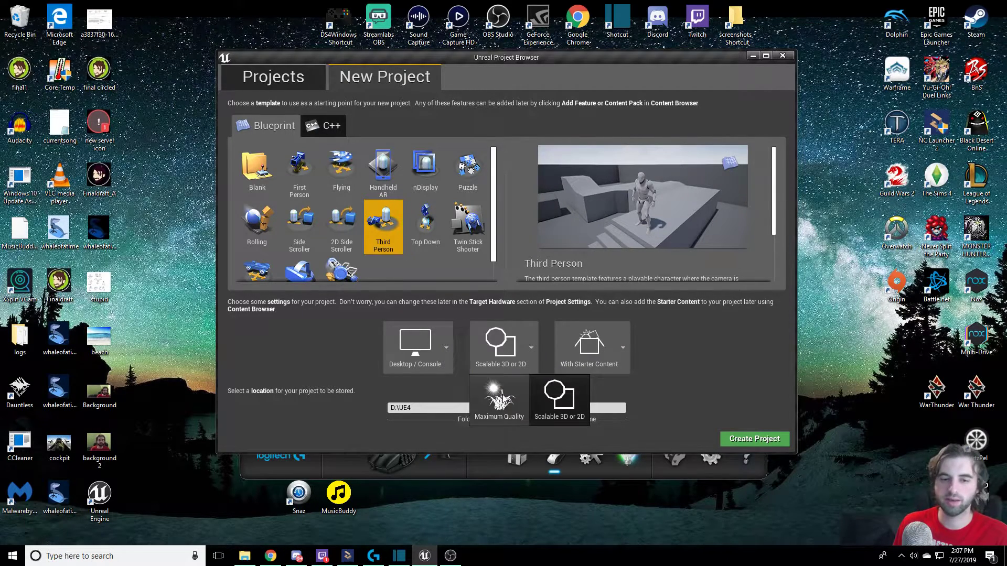
click(616, 350)
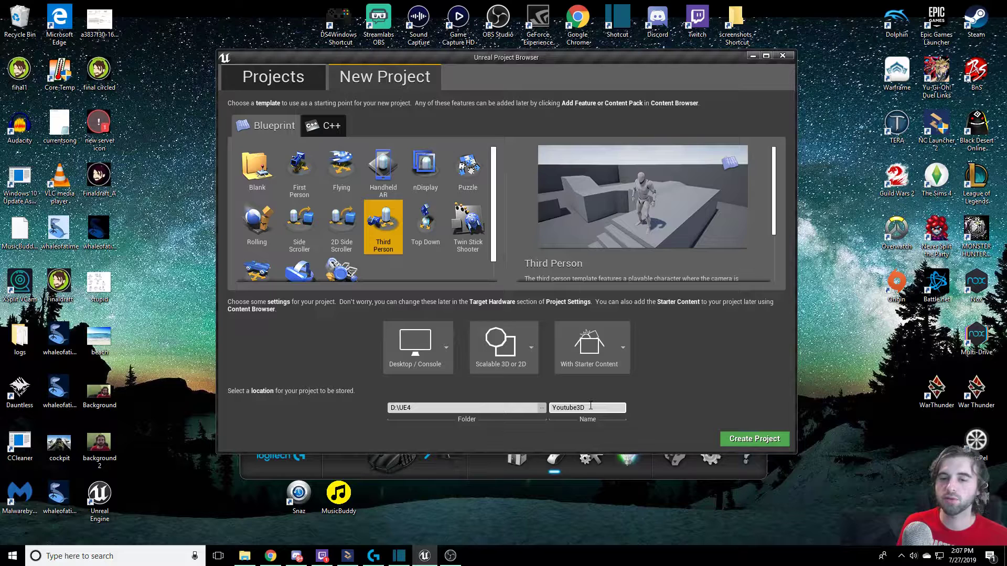
click(750, 440)
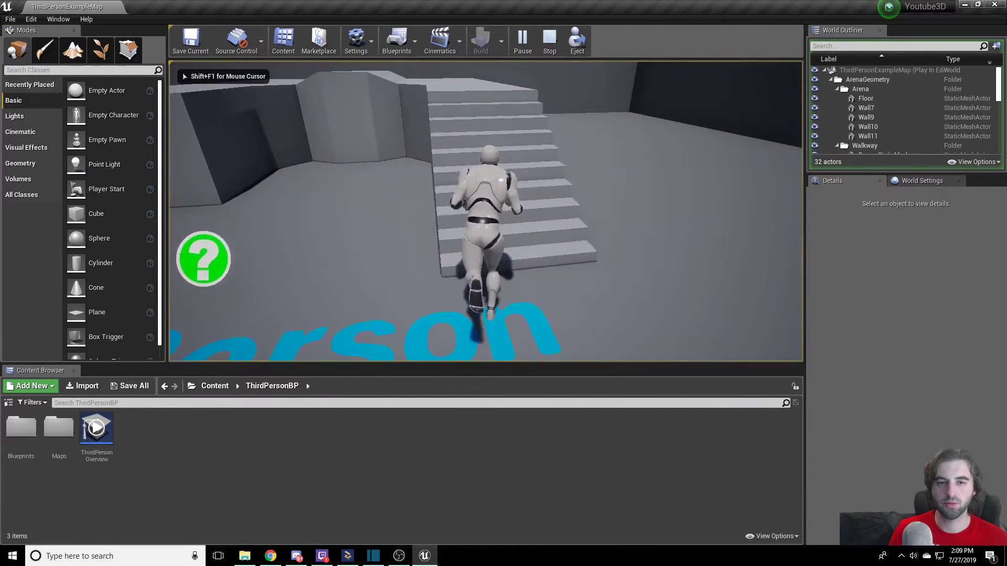
key(w)
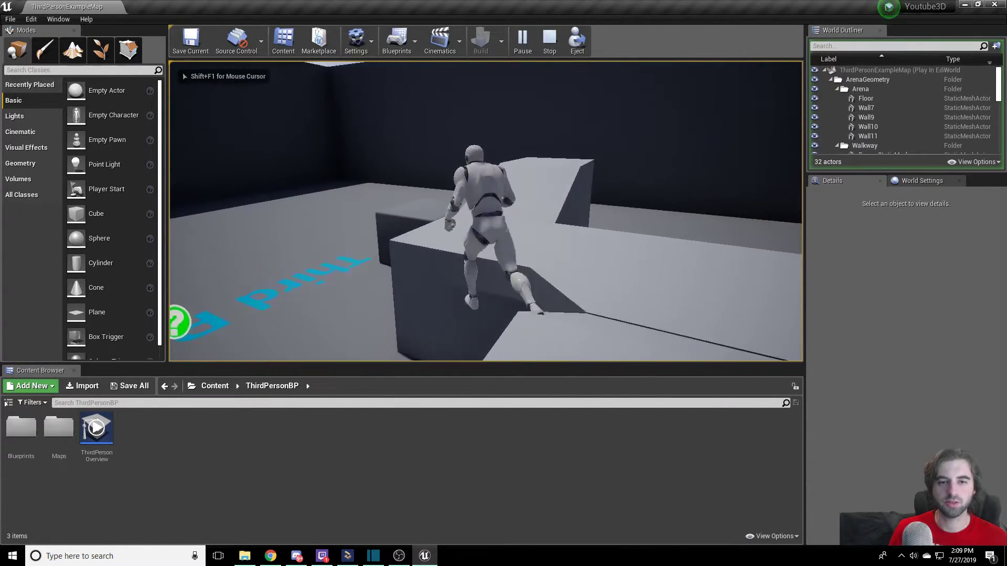
key(w)
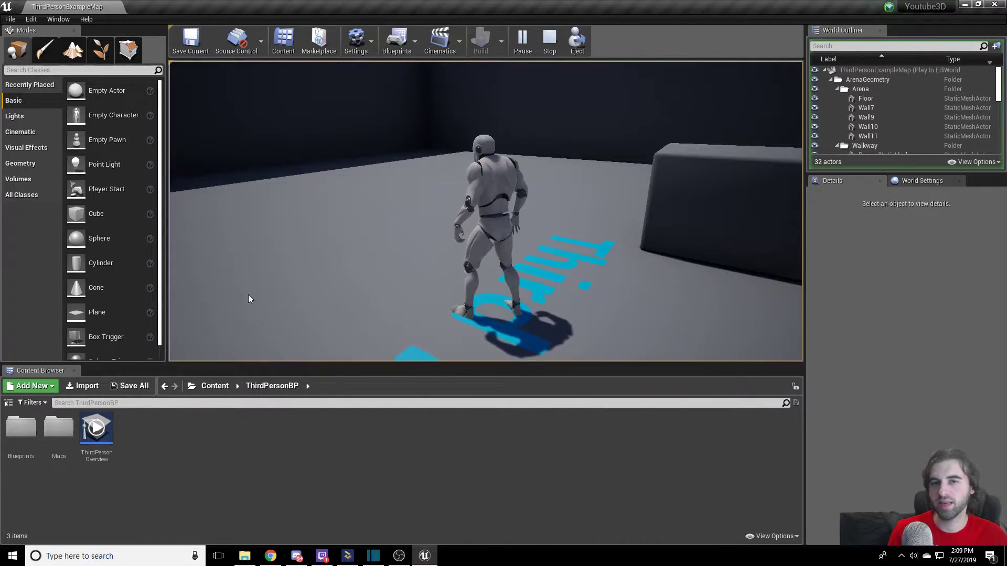
key(Escape)
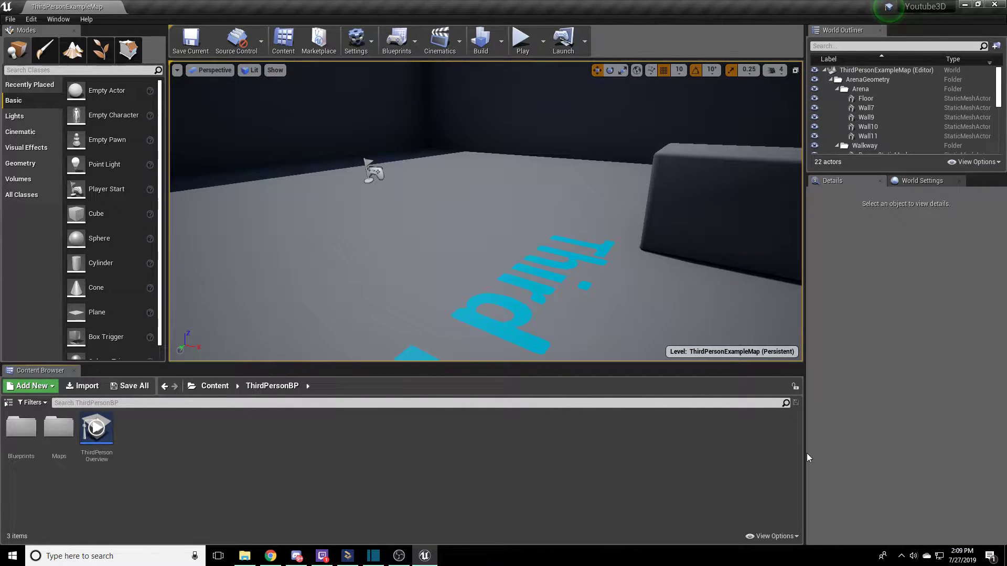
Bring up the Epic Games Launcher from the system tray and show the Library vault.
click(902, 557)
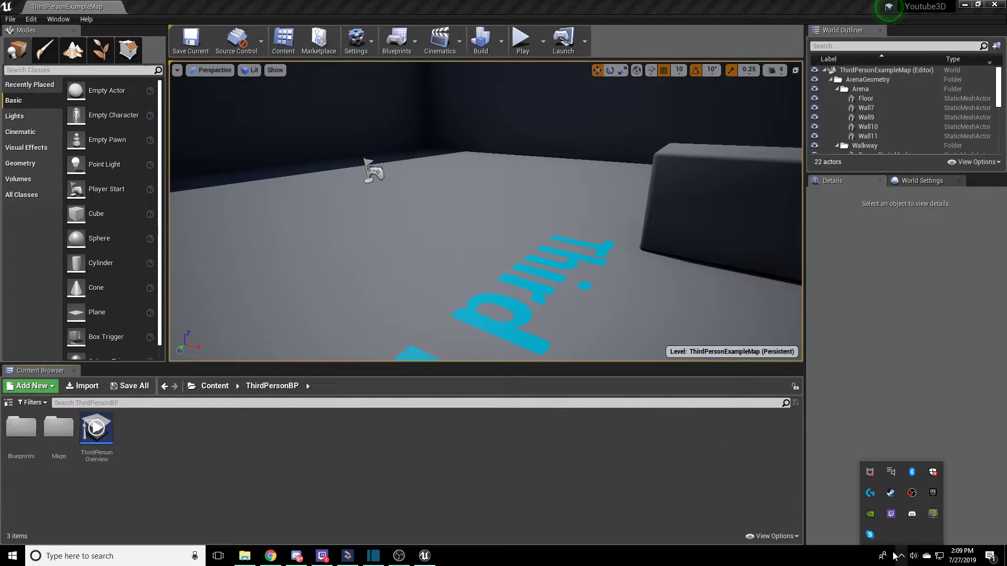
click(926, 492)
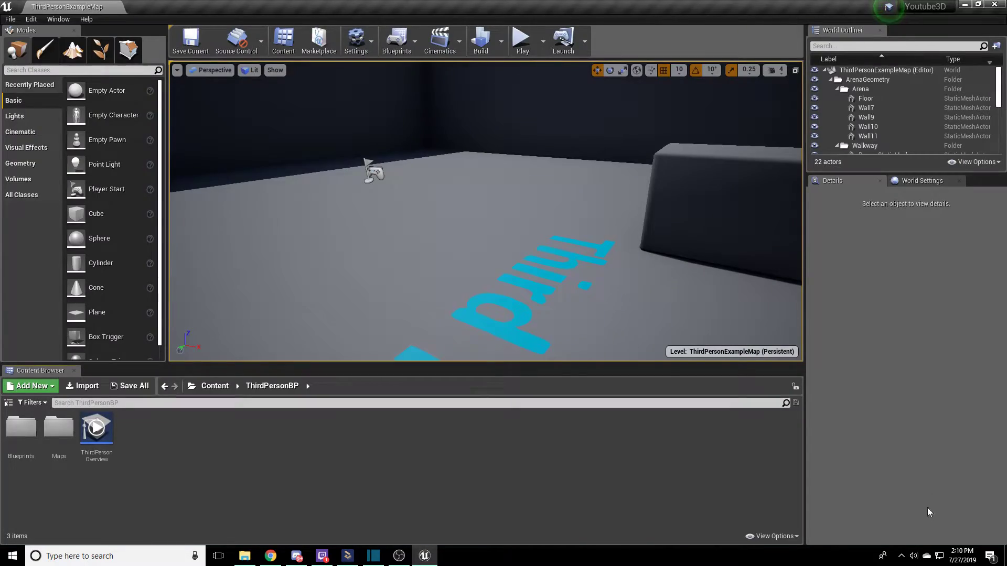
click(901, 556)
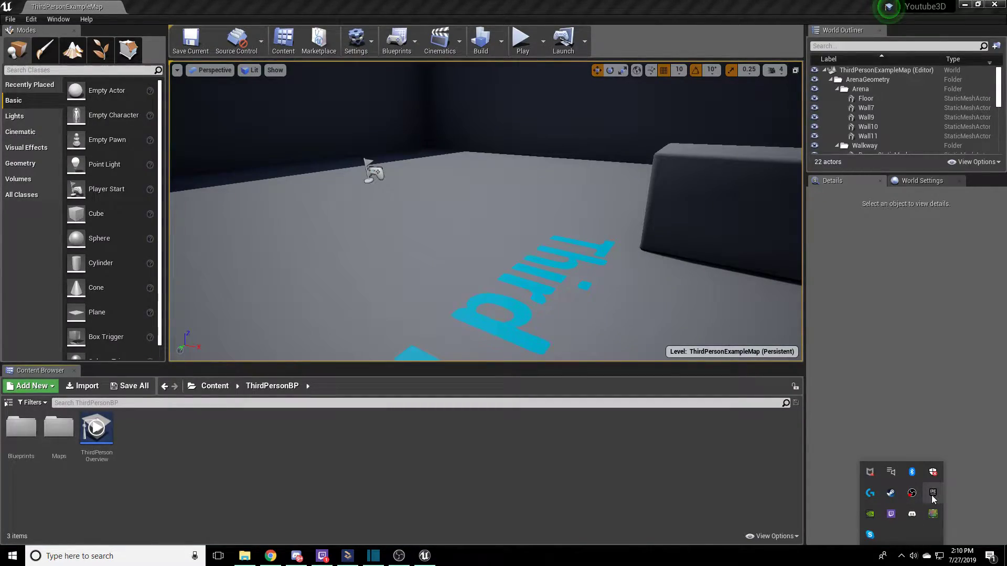
click(933, 495)
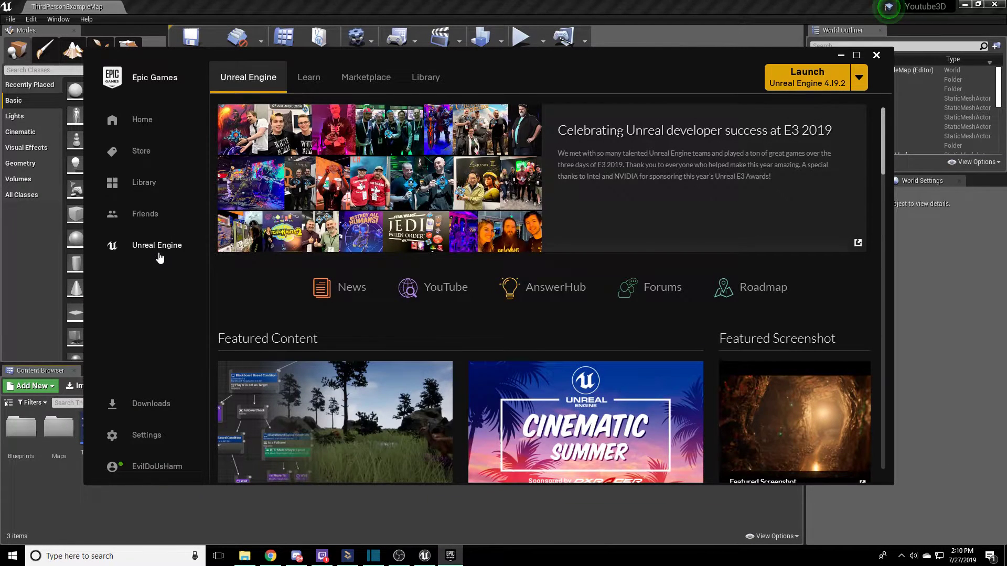
click(424, 80)
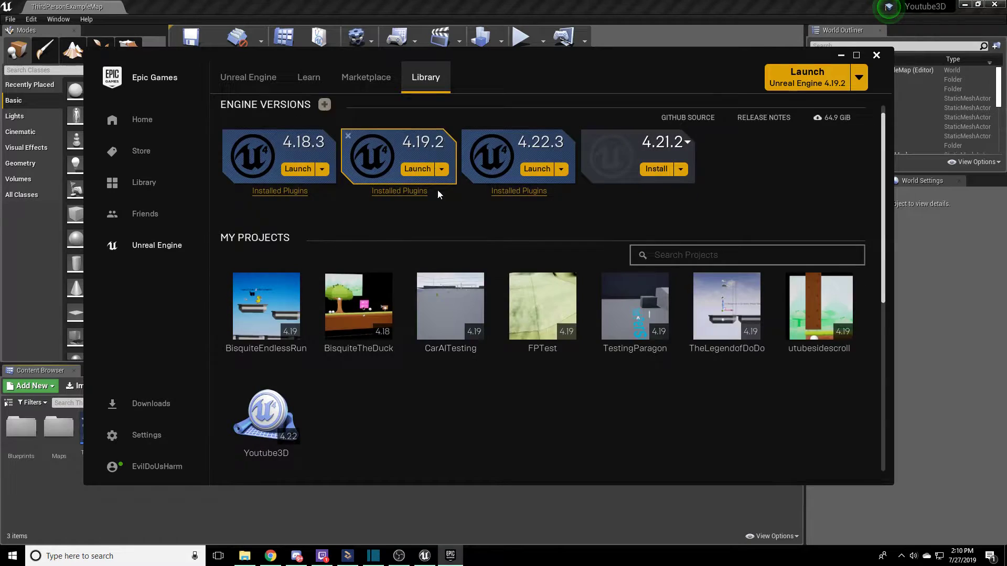
scroll(460, 234, down, 8)
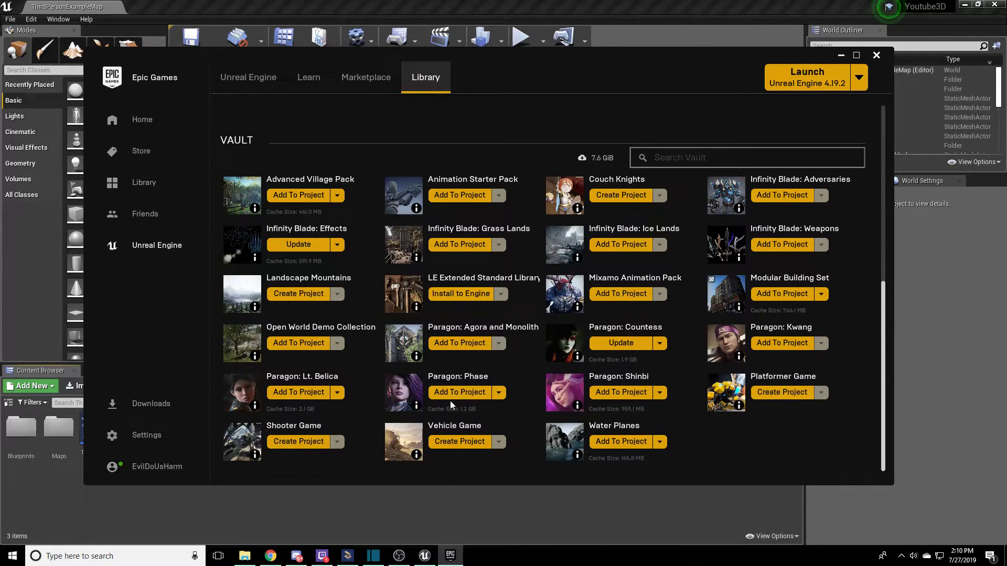
Add Paragon: Agora and Monolith and Paragon: Phase to the Youtube3D project.
click(460, 345)
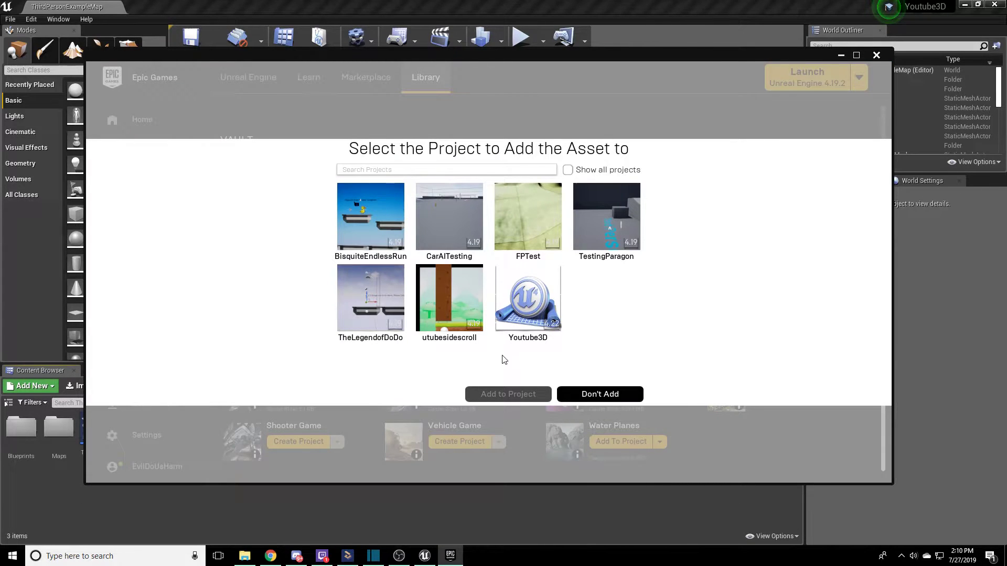
click(527, 298)
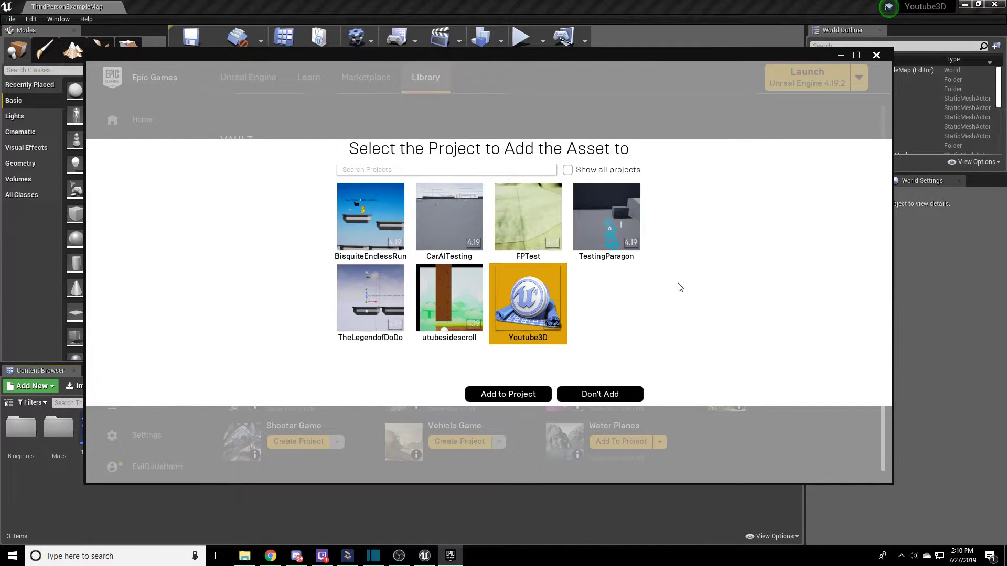
click(512, 397)
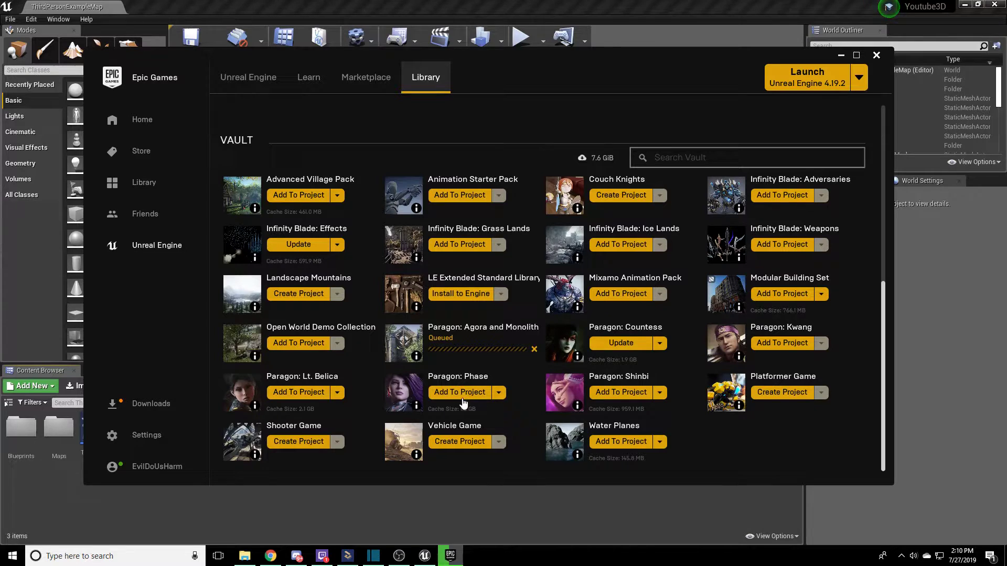
click(483, 407)
click(528, 304)
click(506, 394)
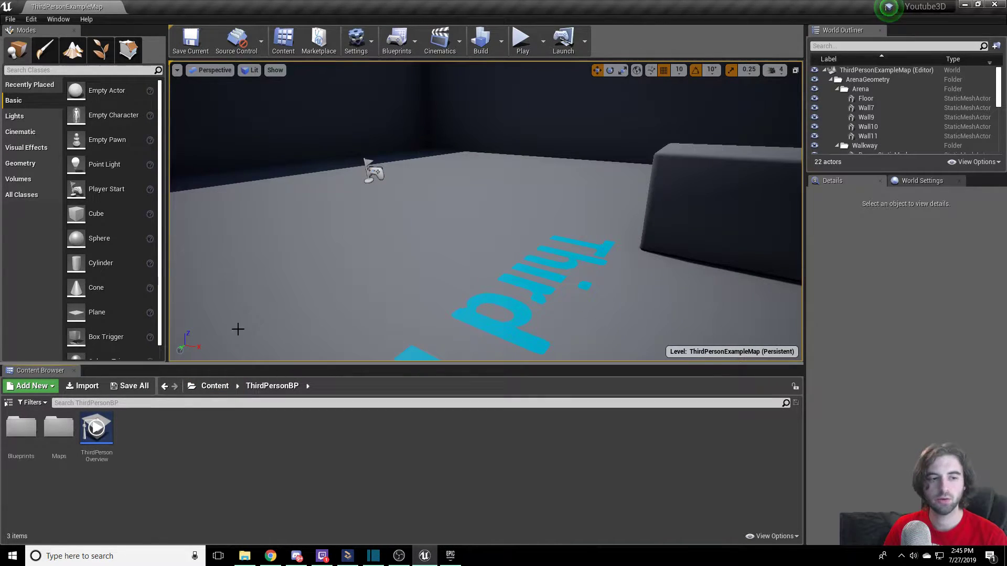
Show the Content Browser folder tree and select the ParagonPhase folder.
click(6, 406)
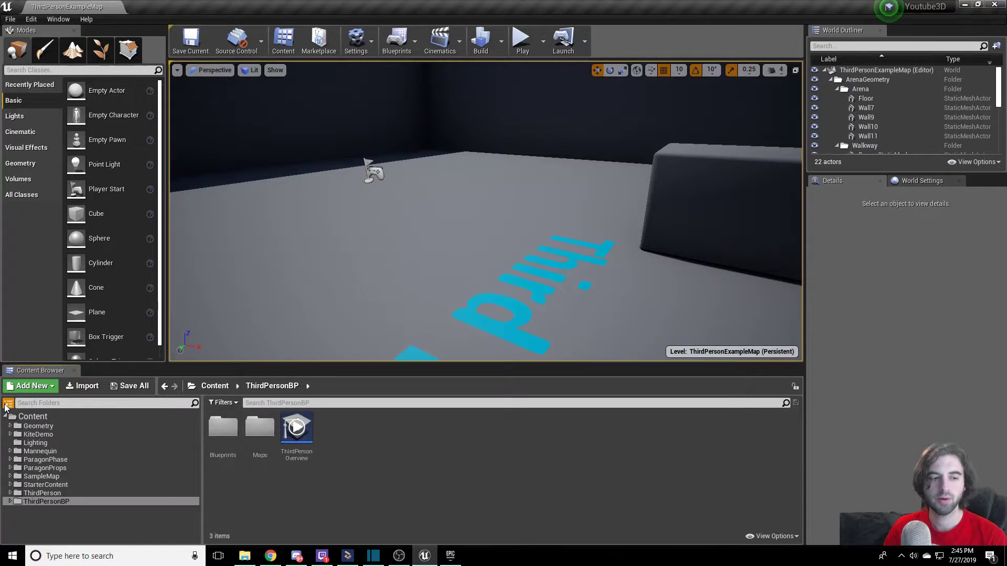
click(5, 406)
click(8, 402)
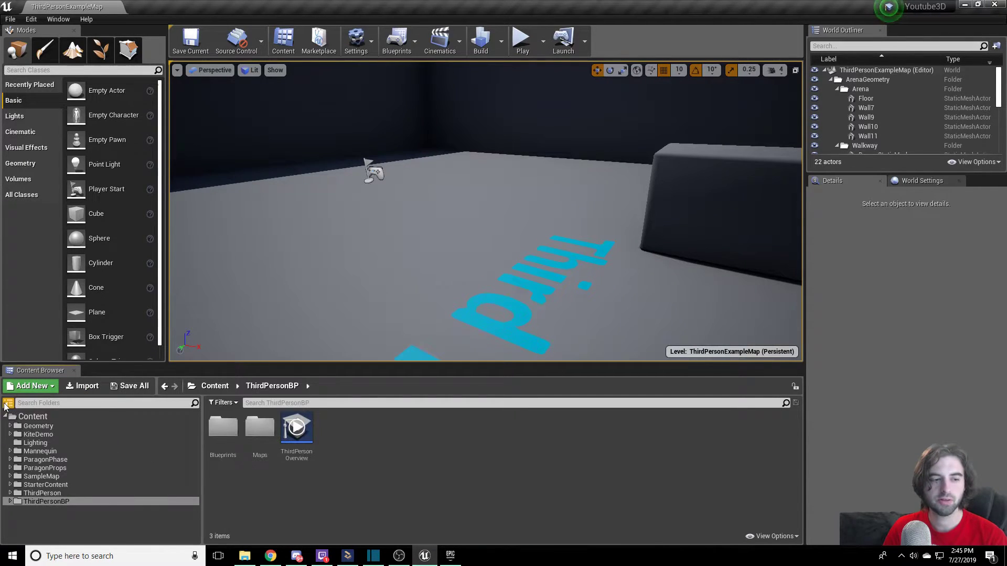
click(8, 403)
click(8, 403)
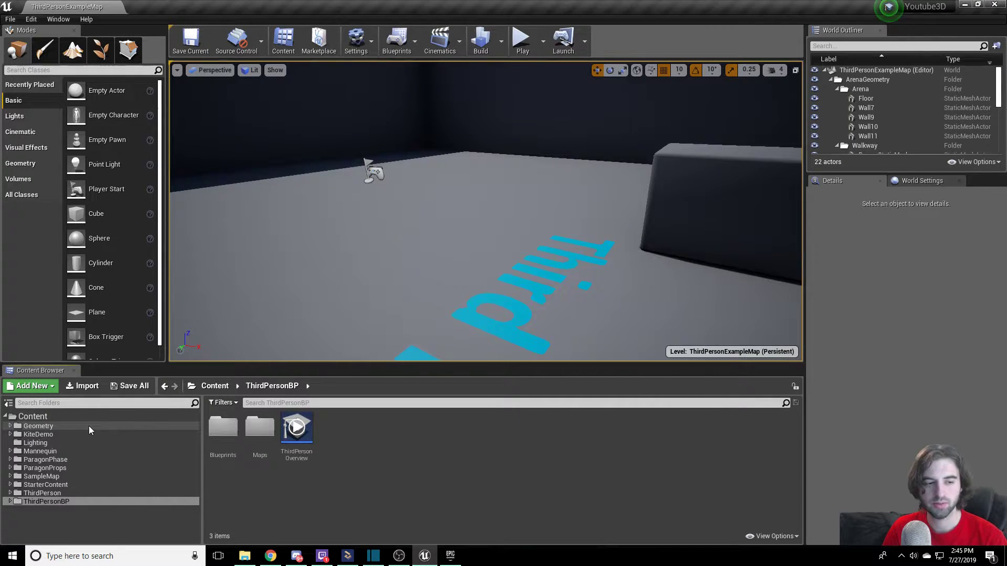
click(15, 460)
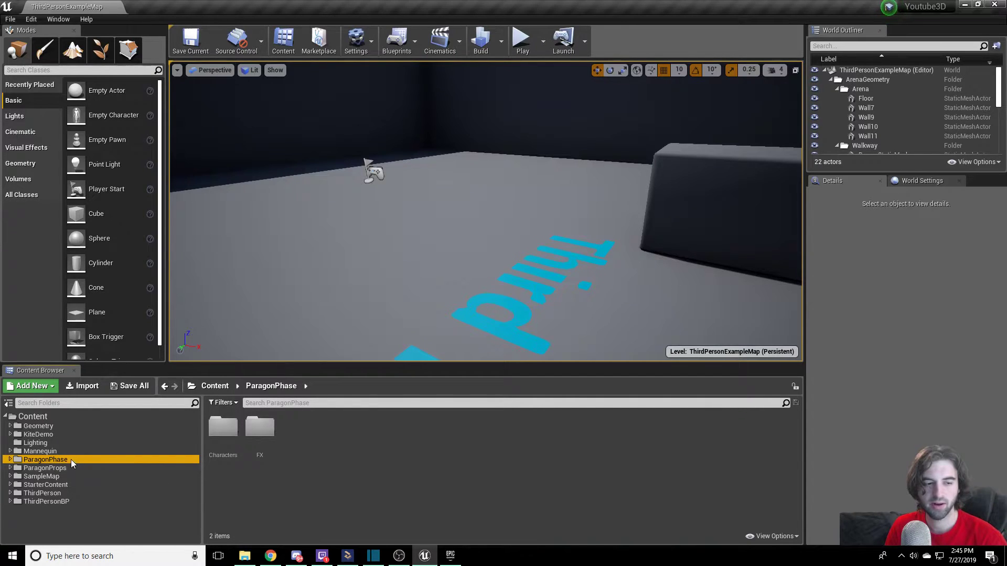
Browse to Characters > Heroes > Phase and open the PhasePlayerCharacter Blueprint.
double_click(214, 424)
double_click(260, 425)
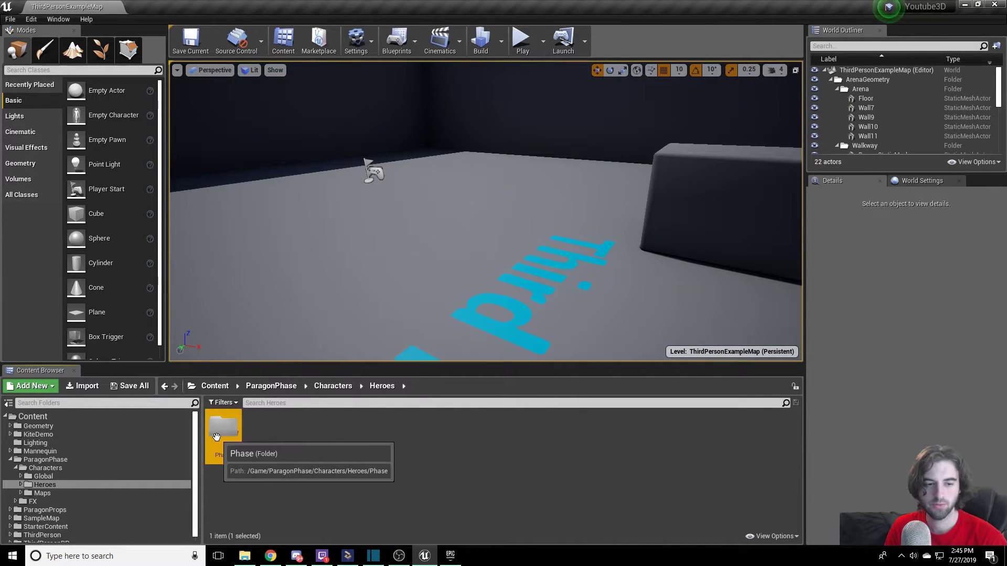
double_click(223, 430)
click(519, 431)
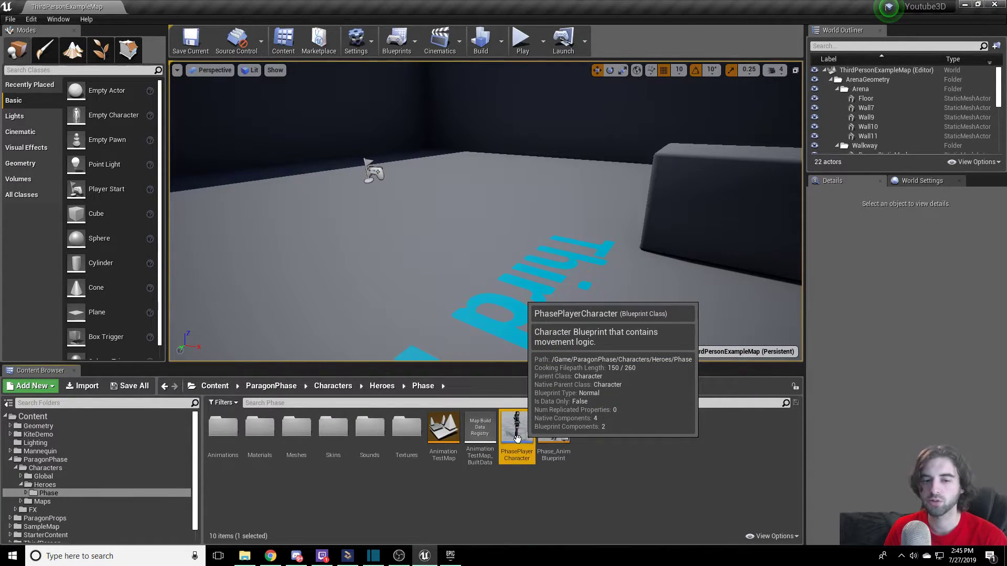
double_click(515, 441)
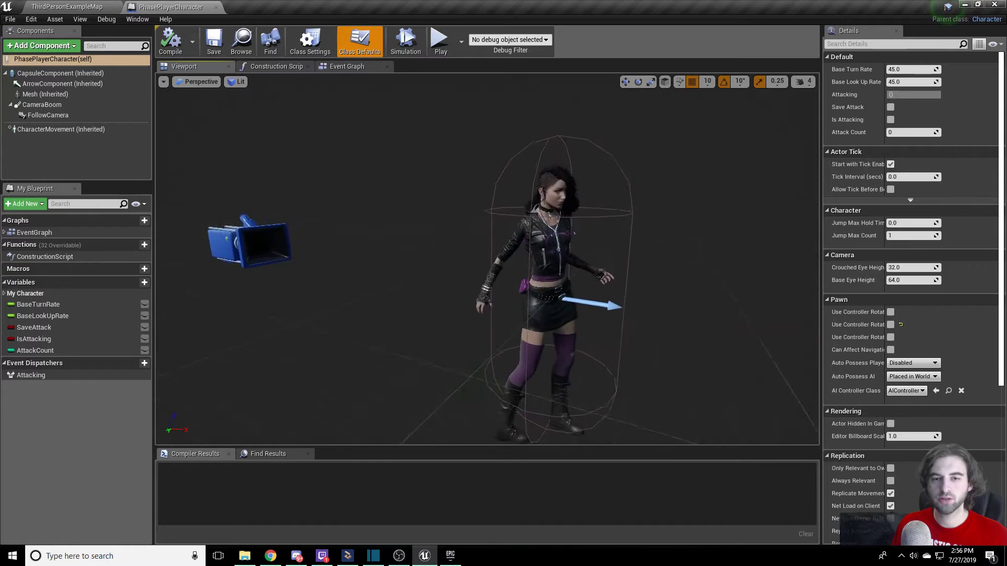
Orbit around the Phase character, then return to the ThirdPersonExampleMap level.
mouse_move(488, 262)
mouse_down()
mouse_move(471, 234)
mouse_move(487, 283)
mouse_move(479, 262)
mouse_up()
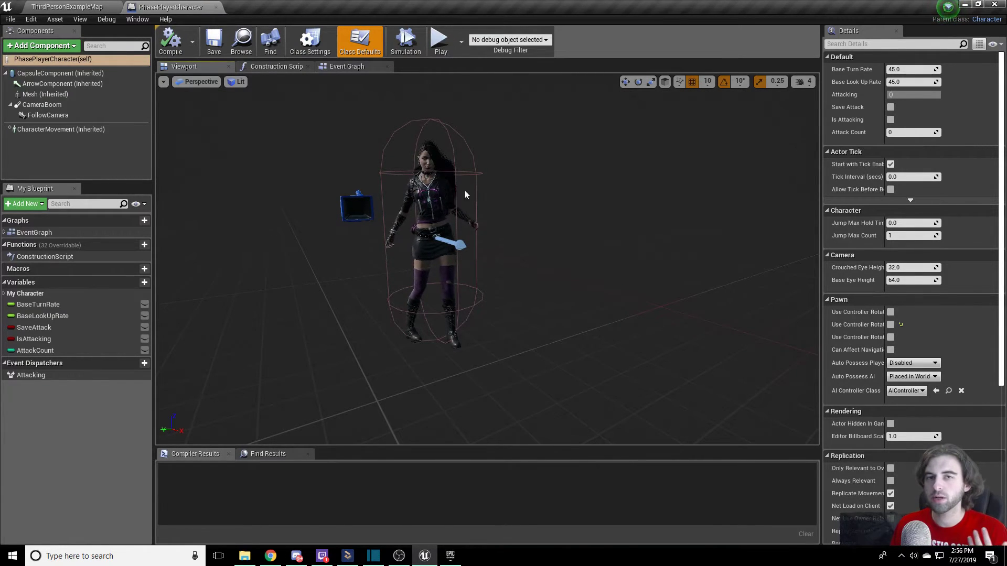
click(50, 6)
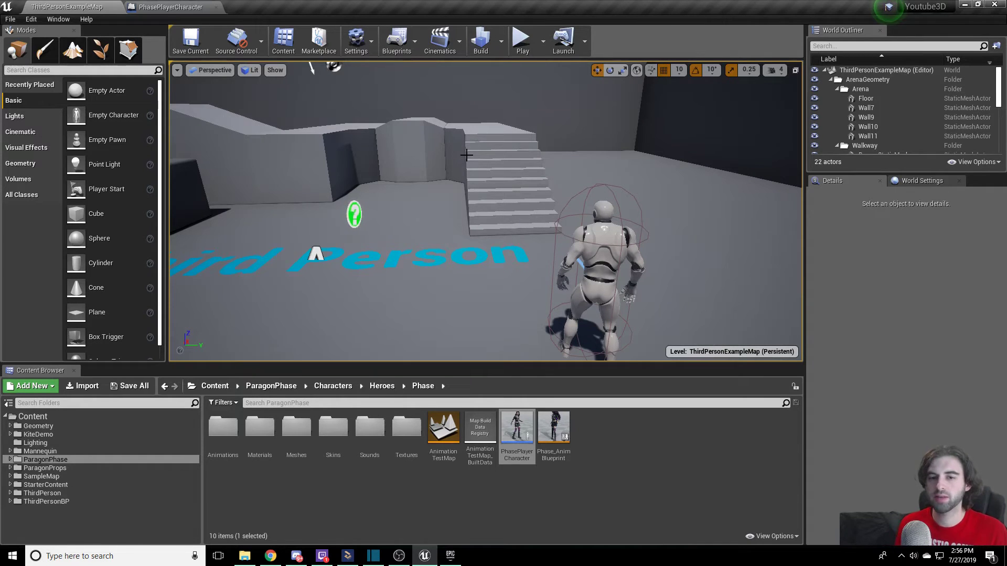
click(522, 41)
key(w)
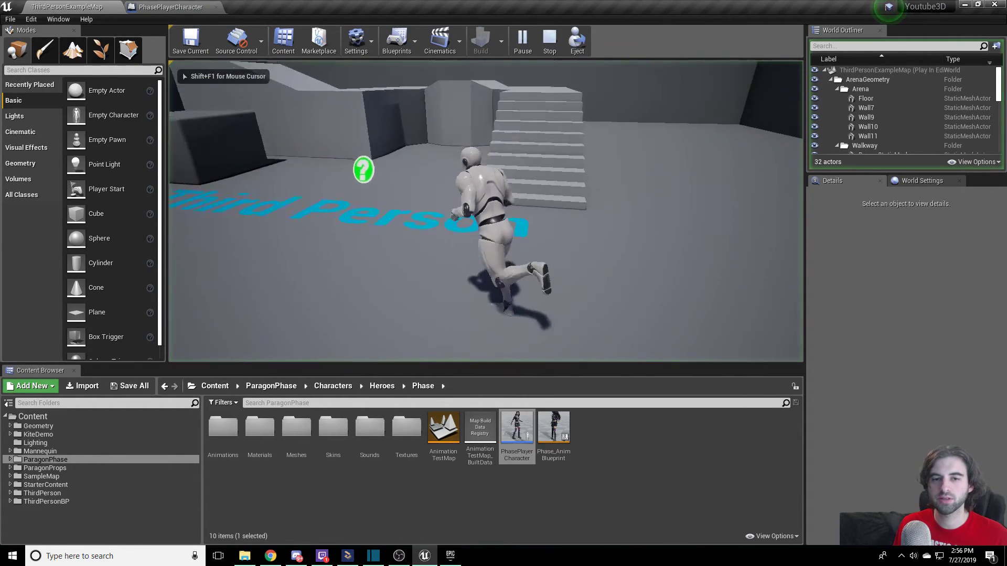
key(Escape)
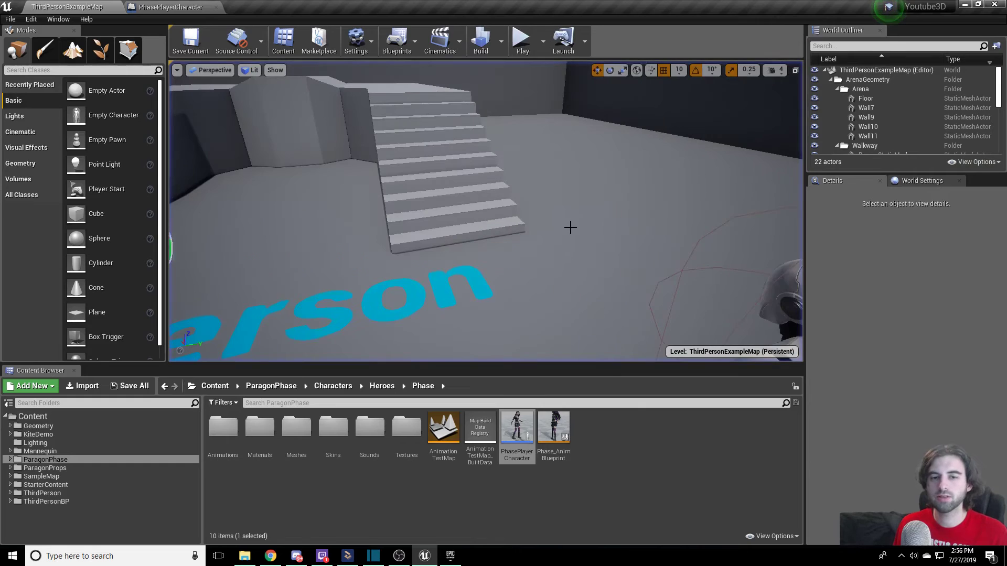